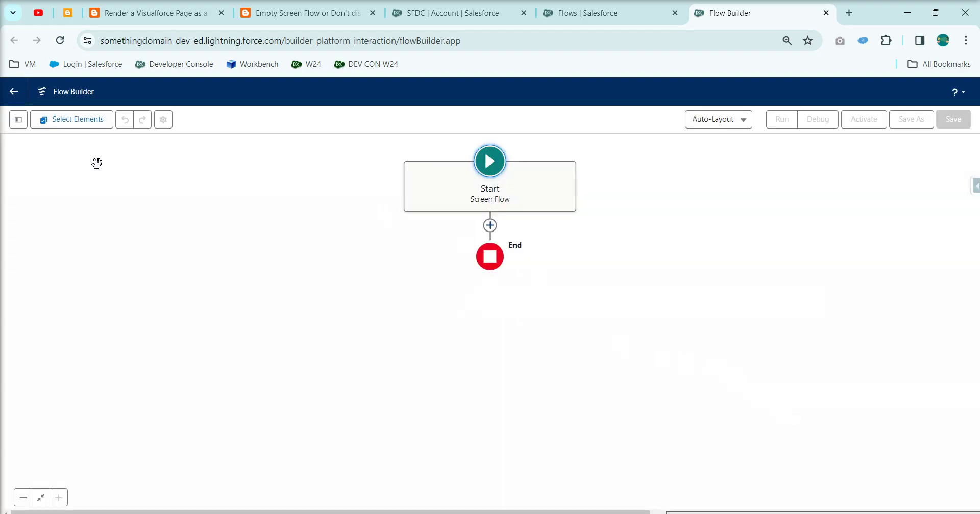
- Create a new variable resource with API name recordId and data type Text
left_click(17, 119)
left_click(66, 226)
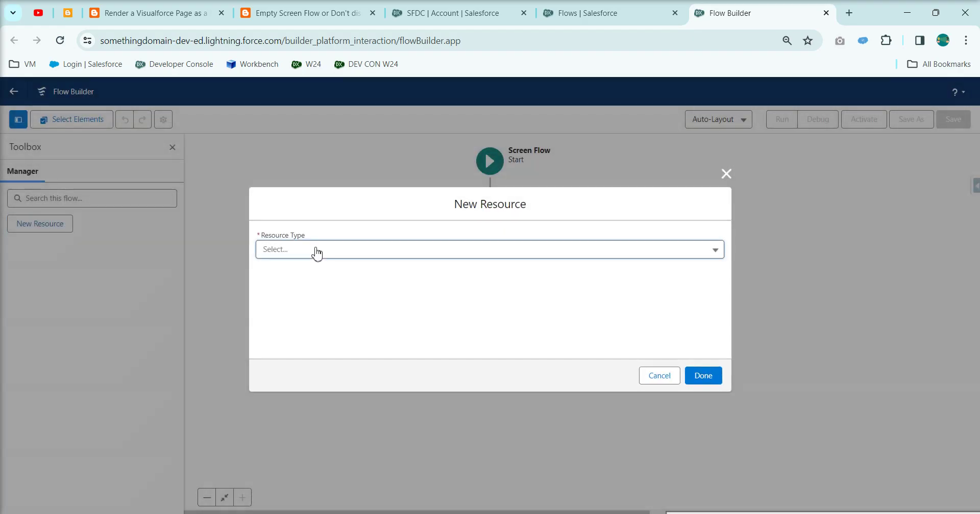
left_click(313, 250)
left_click(320, 280)
left_click(317, 271)
type("recordId")
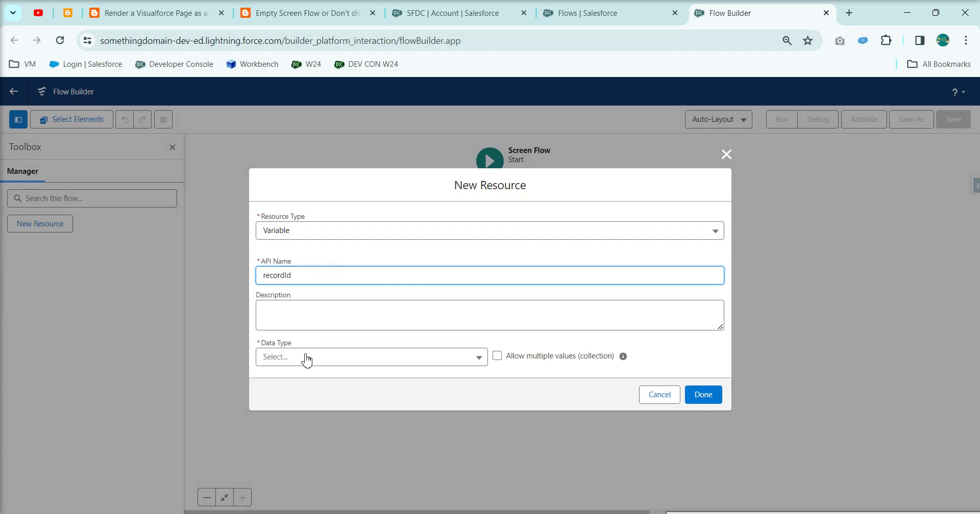
left_click(306, 357)
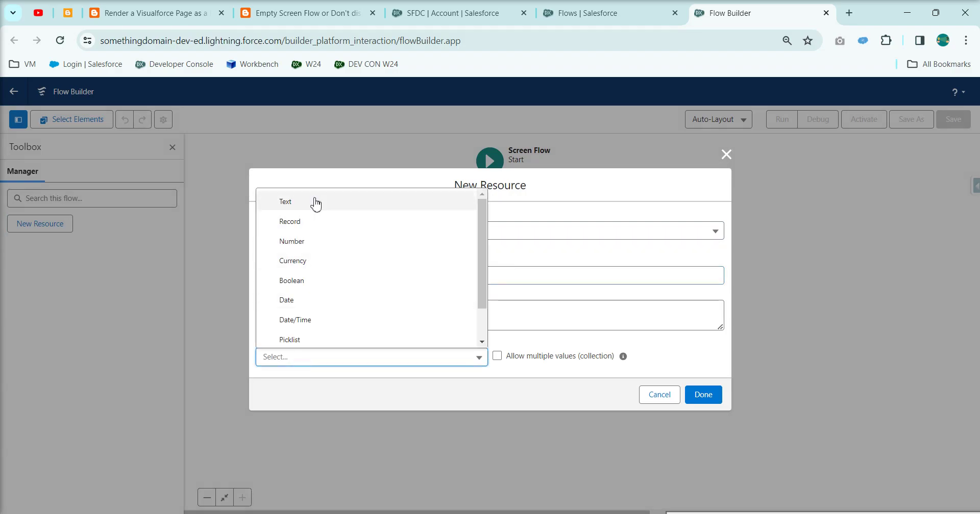
left_click(309, 200)
left_click(261, 386)
left_click(703, 428)
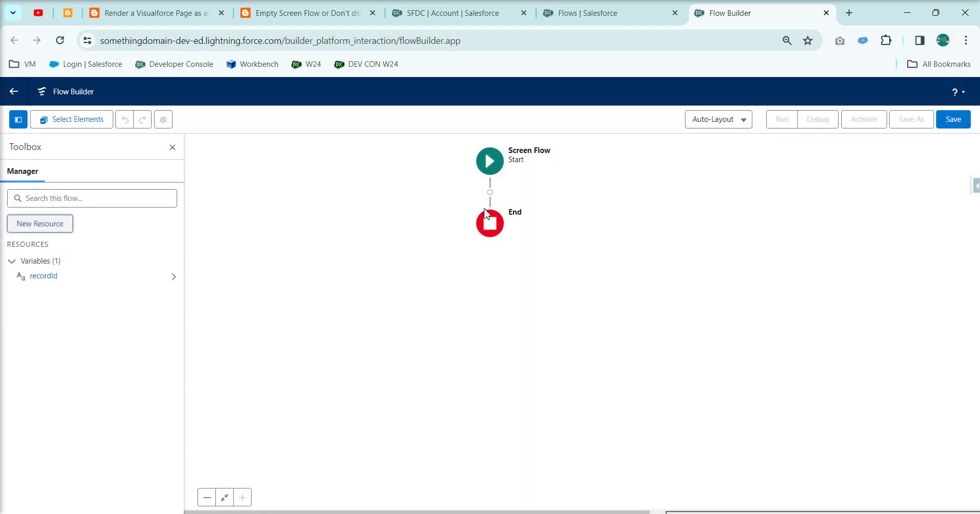
- Add an Update Records element between Start and End, labelled "update account"
left_click(491, 196)
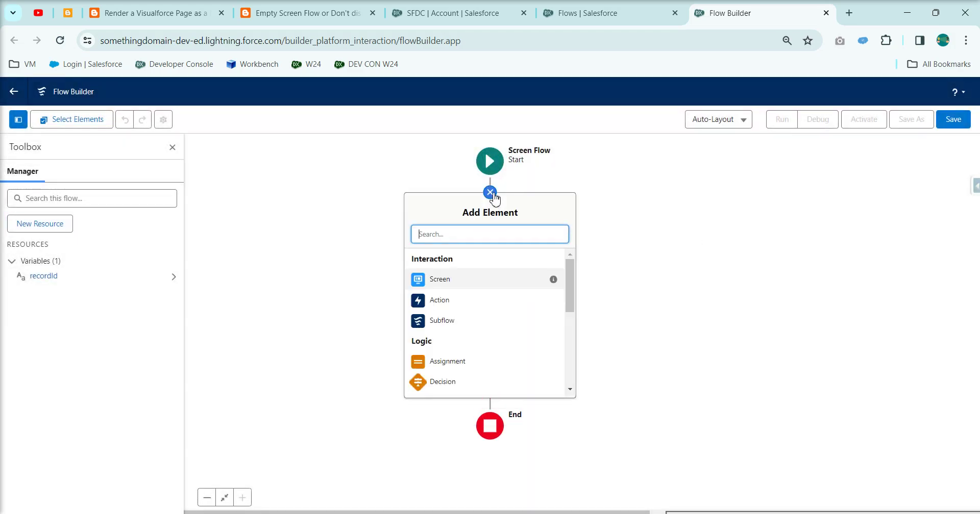
type("update")
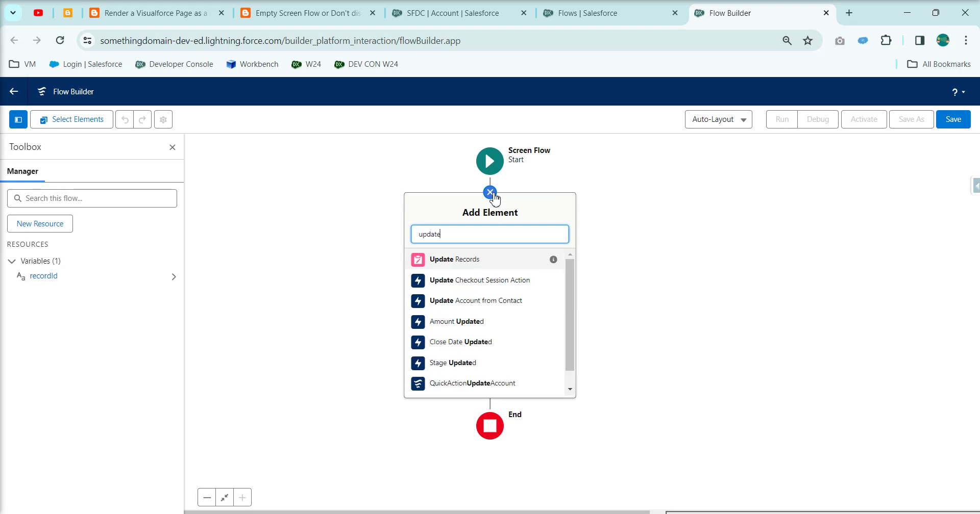
left_click(454, 260)
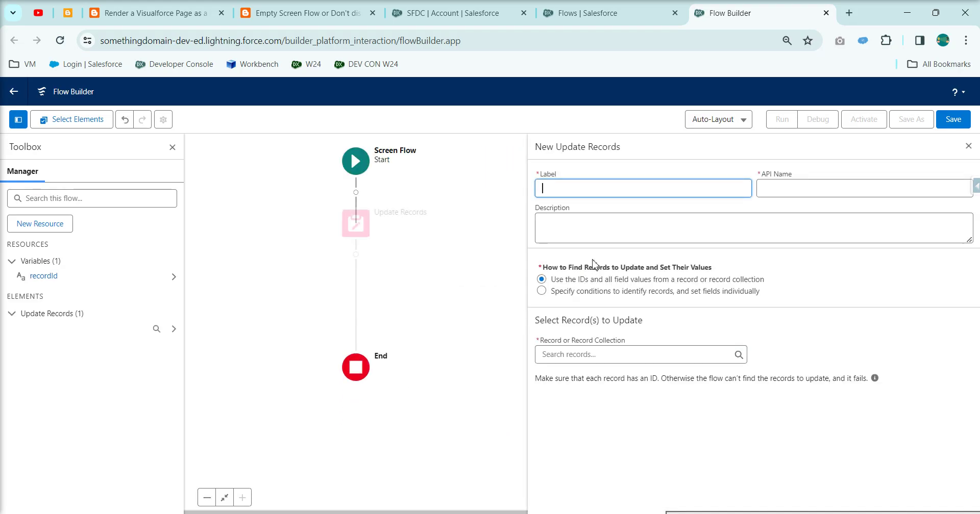
type("update account")
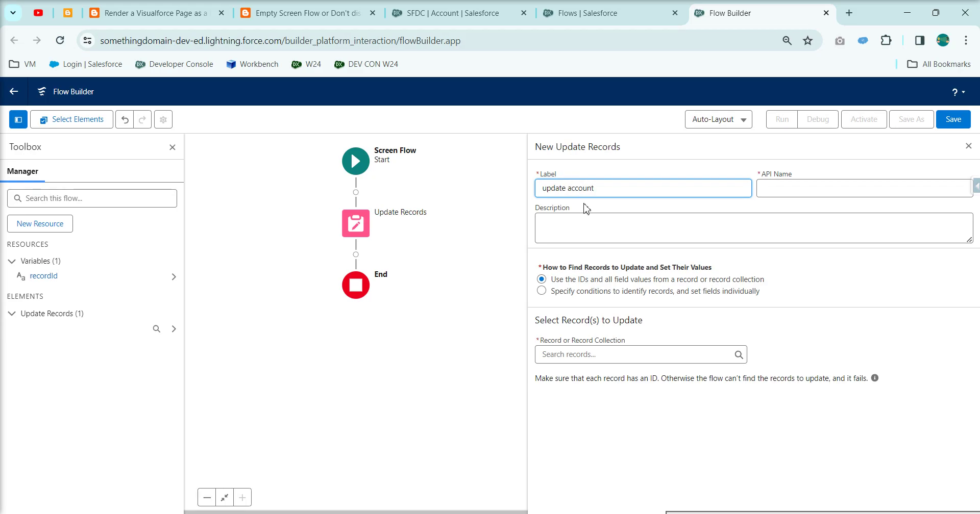
left_click(703, 255)
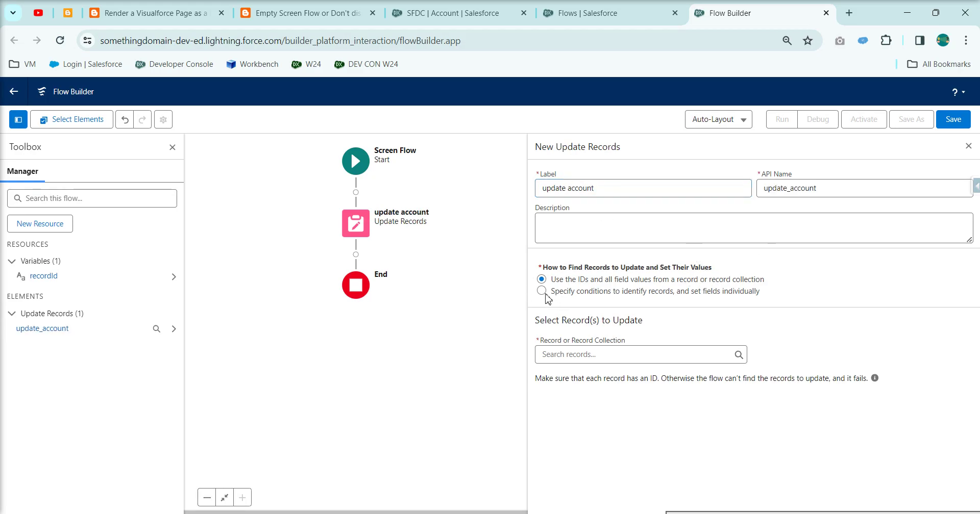
- Set the element to specify conditions and set fields individually, with Account as the object to update
left_click(542, 291)
left_click(574, 354)
type("acc")
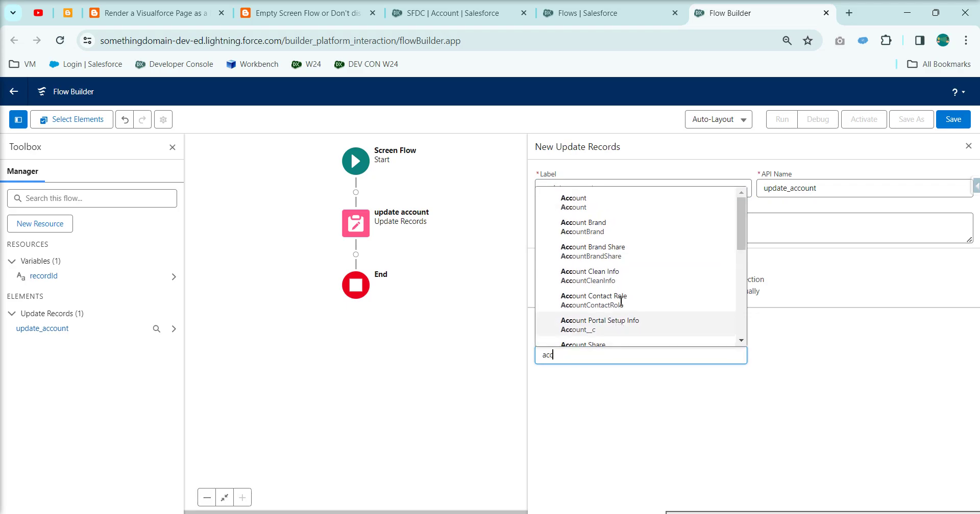
left_click(593, 206)
- Set the Account filter's condition requirements to None—Update All Account Records
scroll(602, 255, "down", 2)
left_click(614, 389)
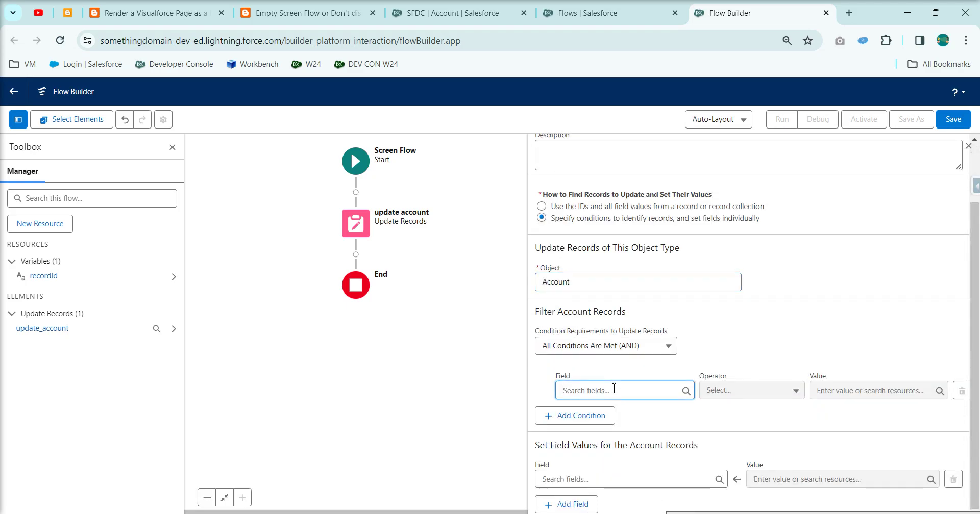
left_click(587, 347)
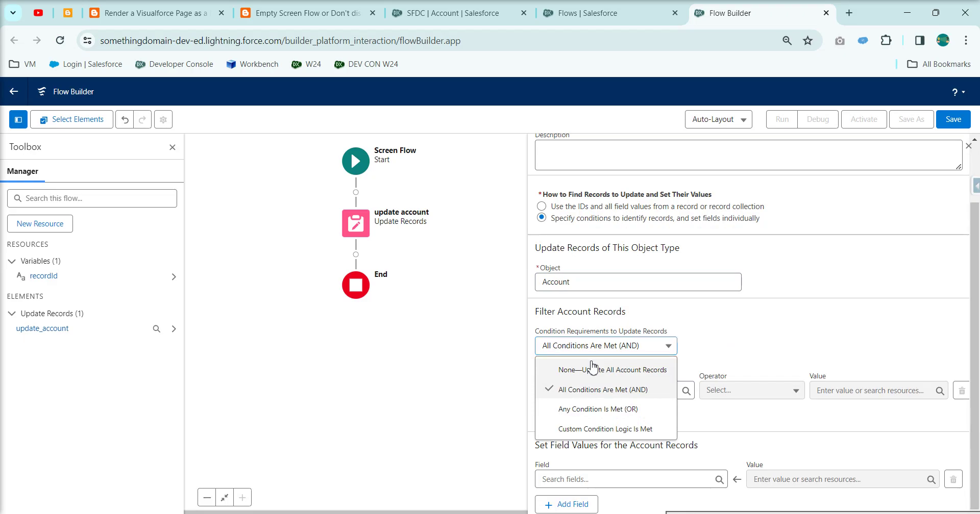
left_click(565, 370)
- Choose Description as the Account field whose value the update sets
left_click(621, 479)
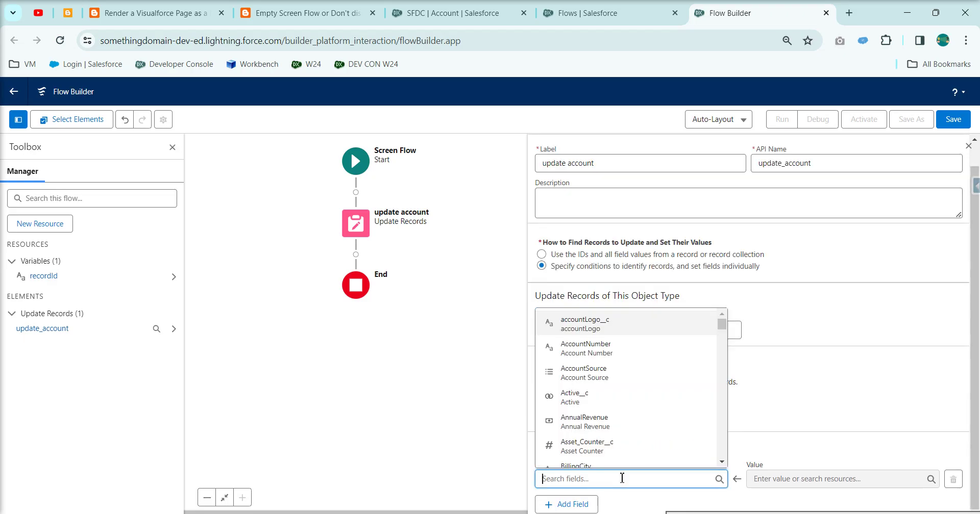
type("desc")
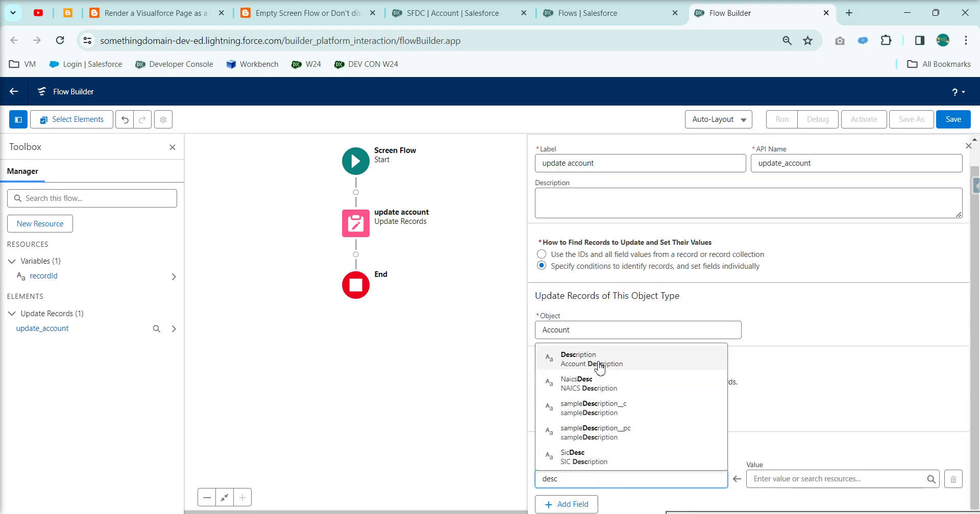
left_click(608, 357)
- Start a new Formula resource as the Description value, with API name Desc and data type Text
left_click(787, 477)
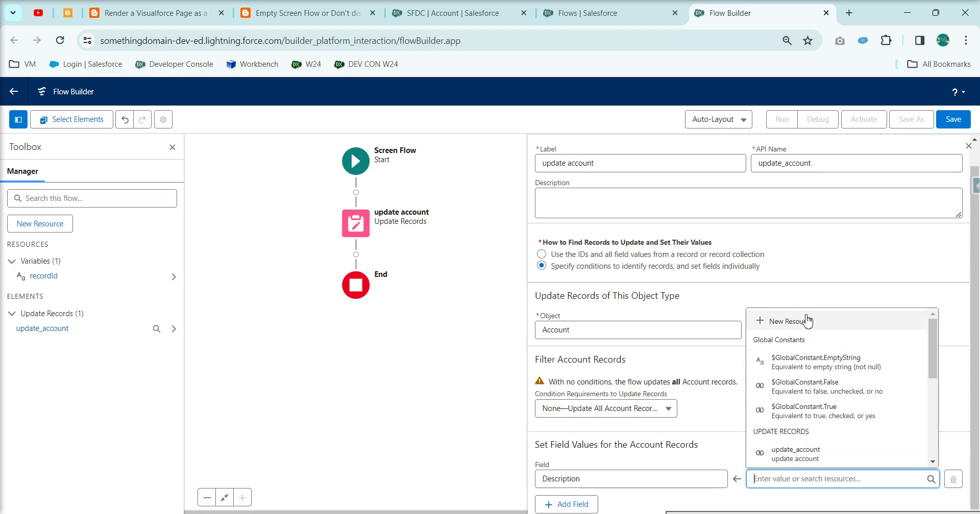
left_click(791, 315)
left_click(341, 251)
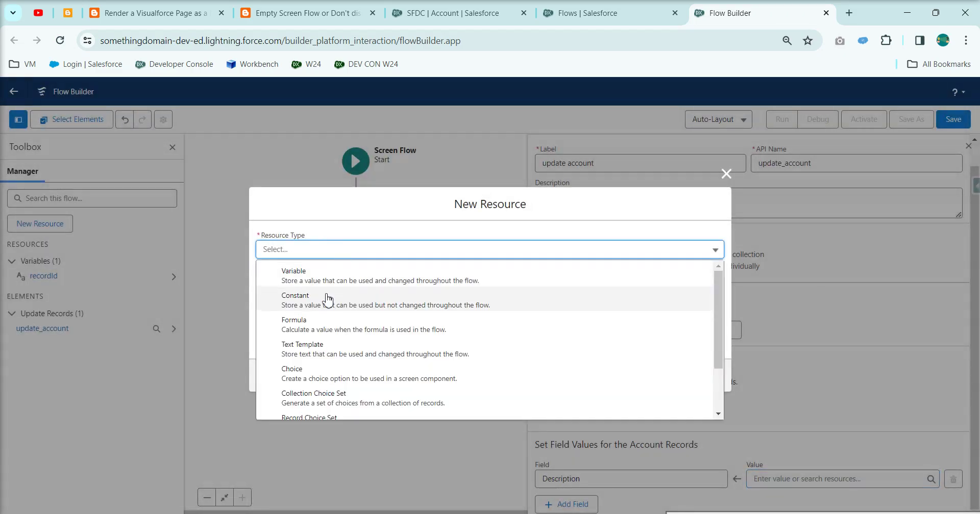
left_click(323, 321)
left_click(311, 226)
type("Desc")
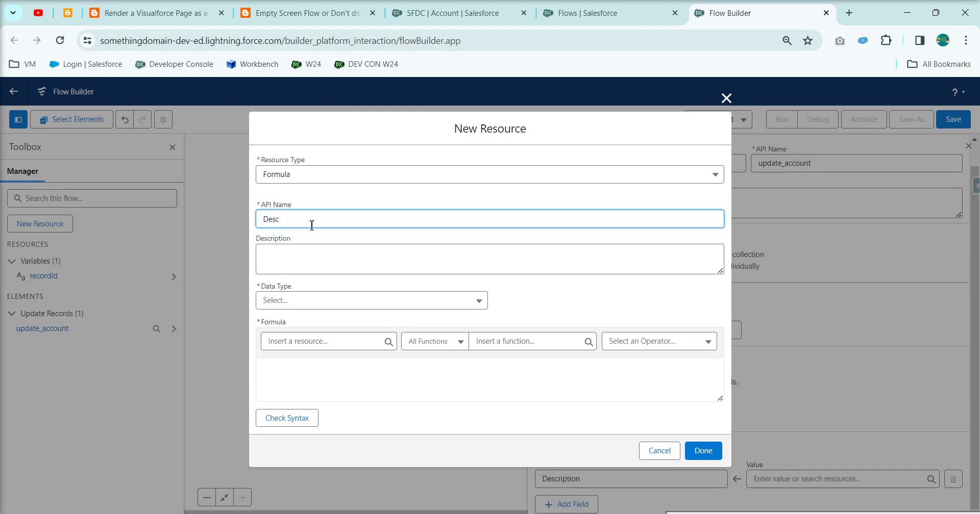
left_click(296, 303)
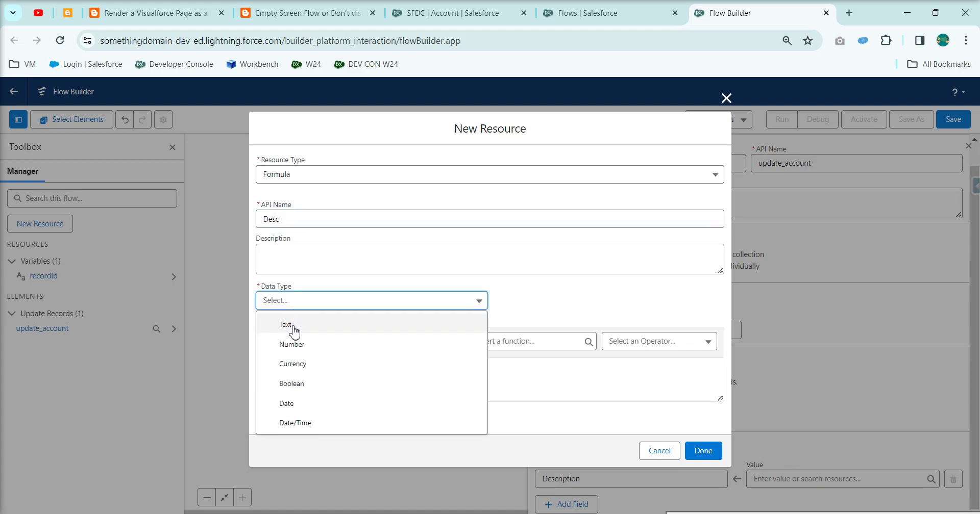
left_click(293, 331)
- Enter the formula {!$User.CommunityNickname}+' viewed this record', check its syntax and finish the resource
left_click(294, 342)
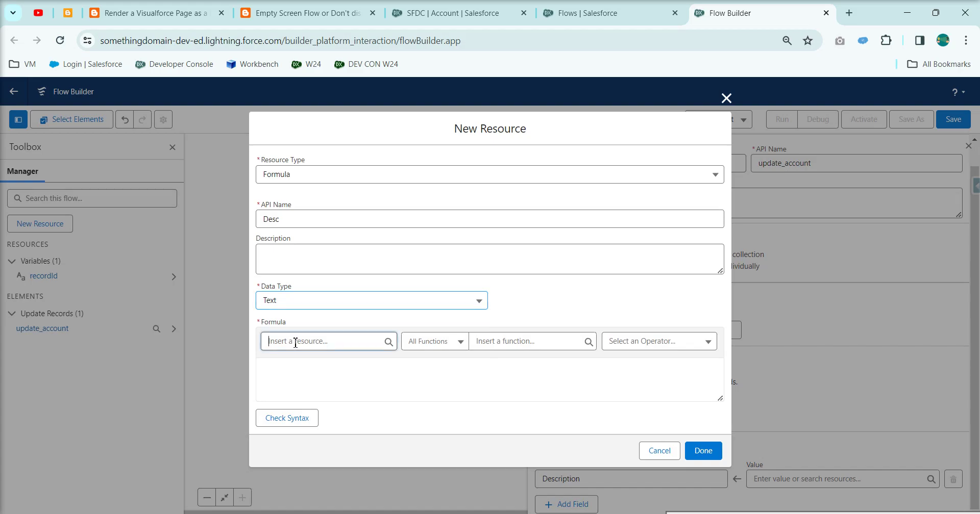
scroll(324, 434, "down", 3)
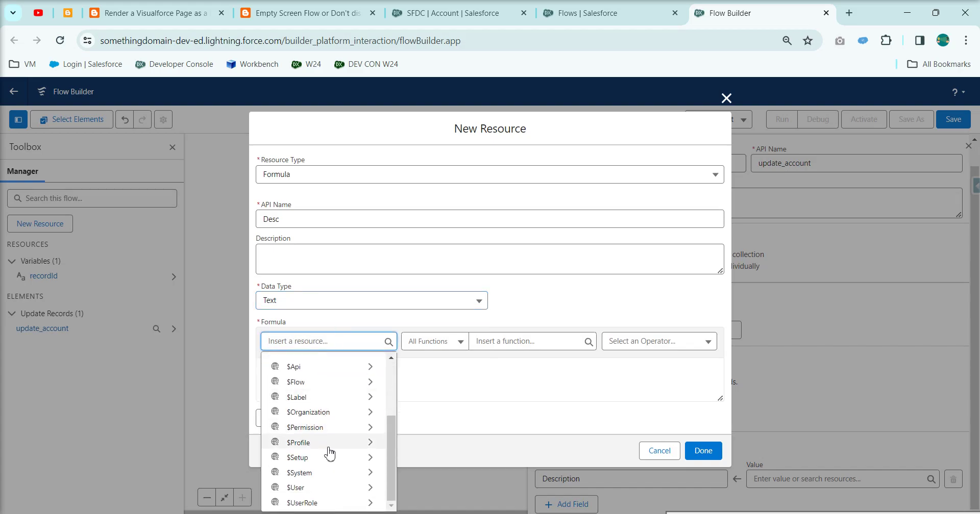
left_click(327, 489)
scroll(329, 428, "down", 1)
left_click(320, 405)
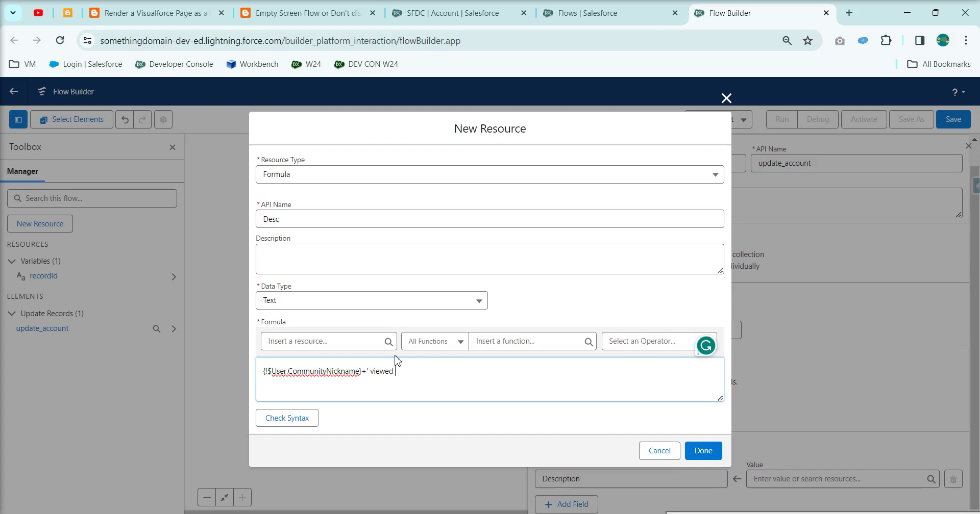
type("is record")
left_click(310, 423)
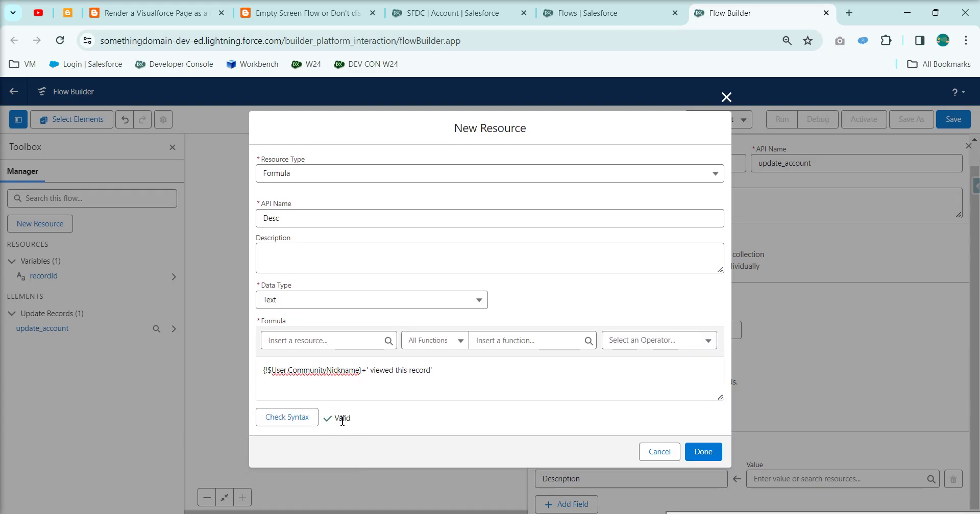
left_click(704, 452)
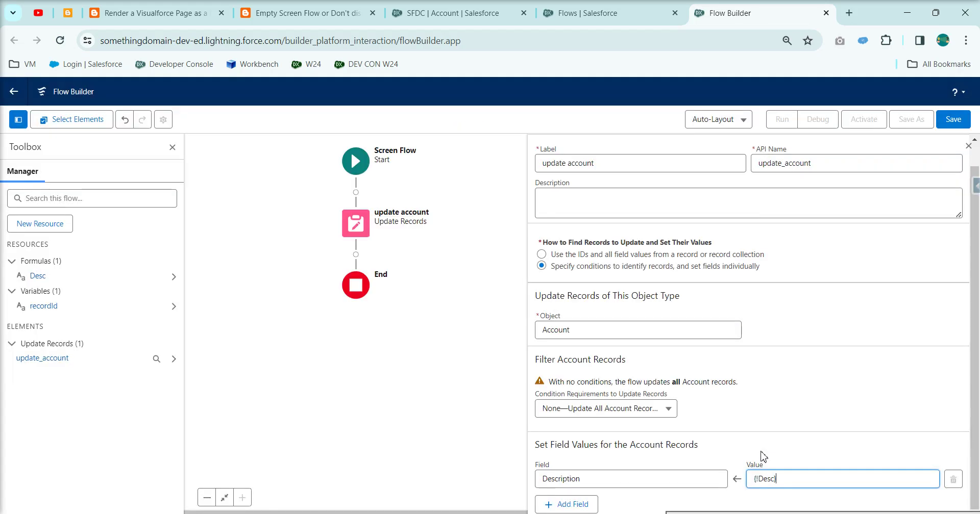
- Add a Screen element after the update account element and label it "screen"
left_click(355, 255)
left_click(310, 350)
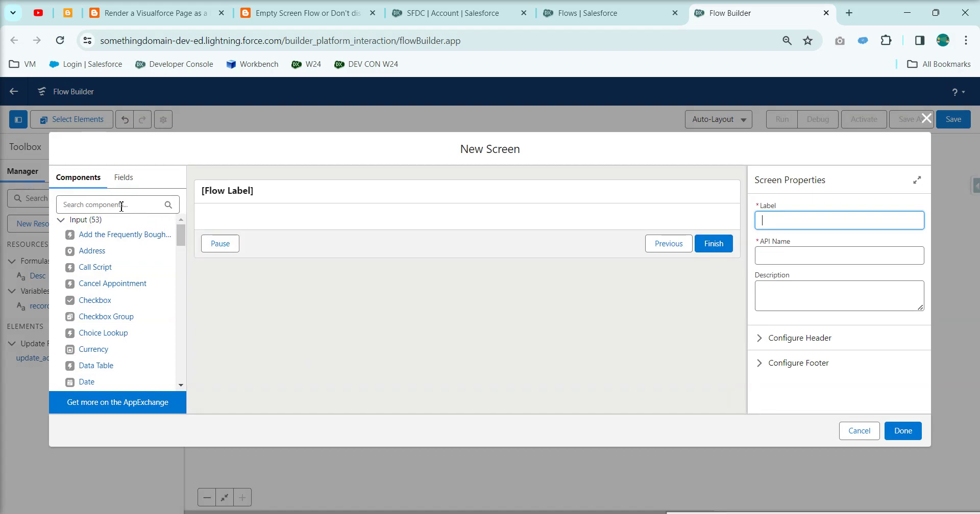
left_click(133, 204)
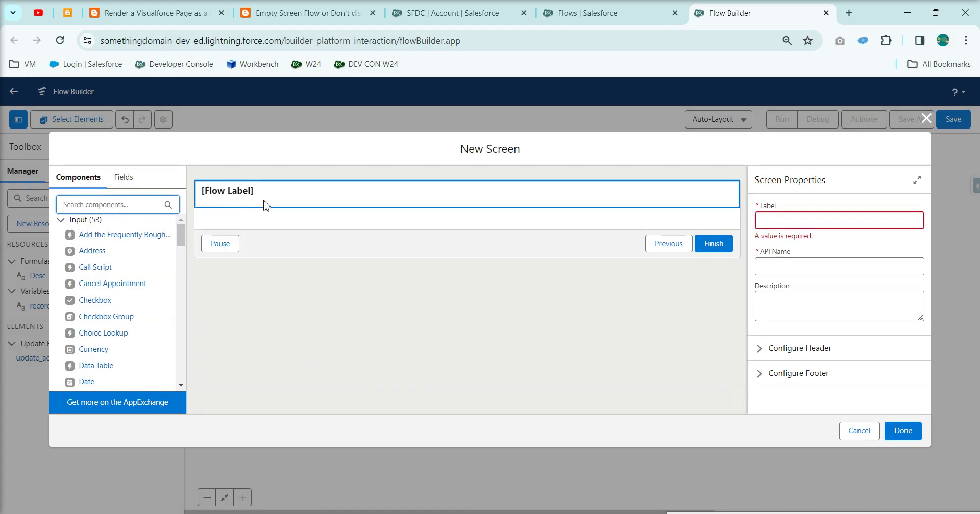
left_click(817, 224)
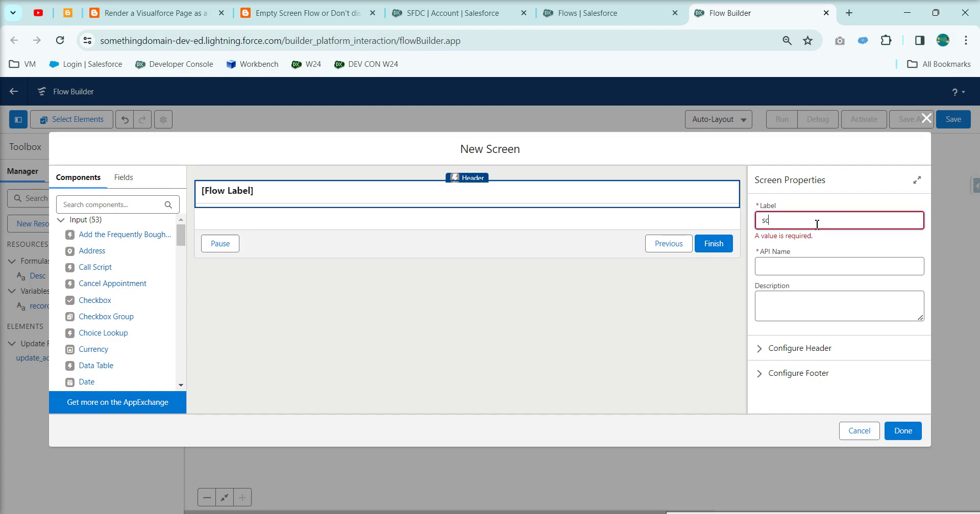
type("screen")
- Turn off the header and footer of the screen and finish the element
left_click(761, 347)
left_click(761, 348)
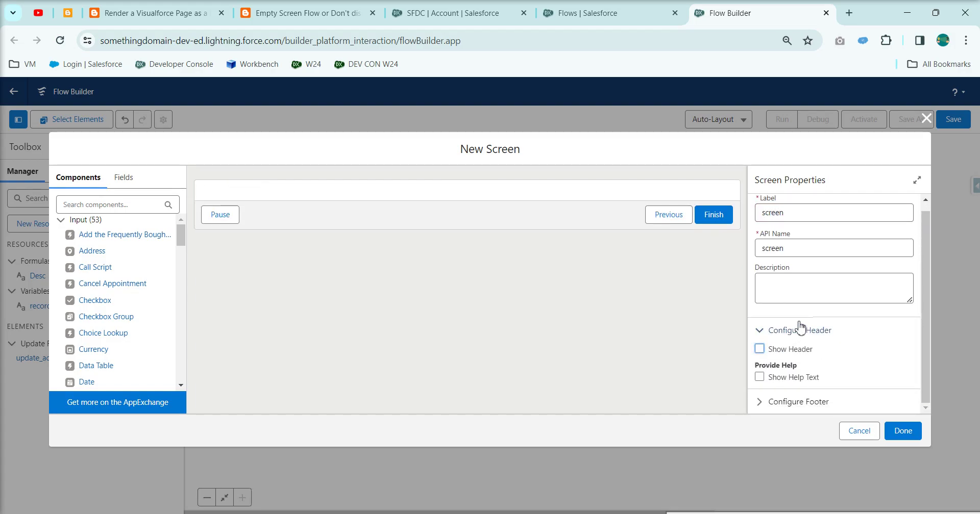
left_click(760, 404)
scroll(786, 316, "down", 5)
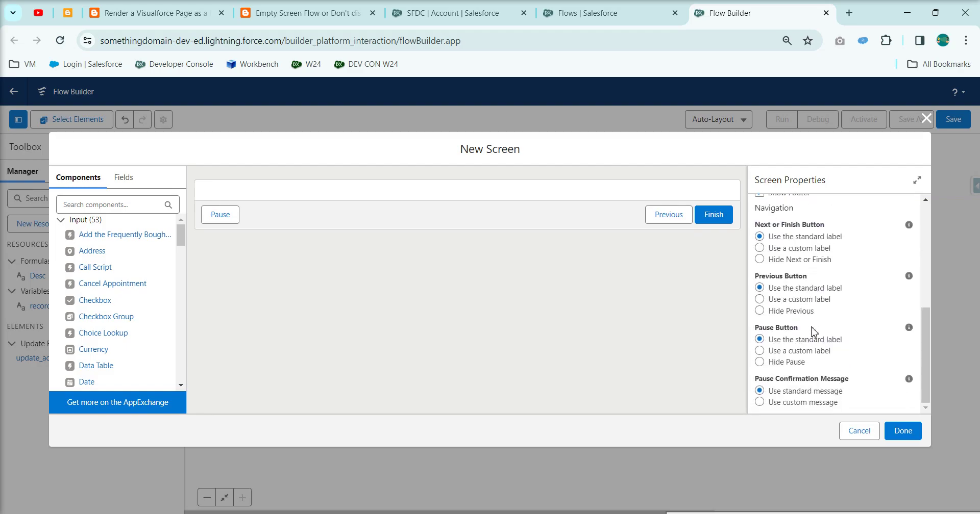
scroll(768, 253, "up", 2)
left_click(761, 256)
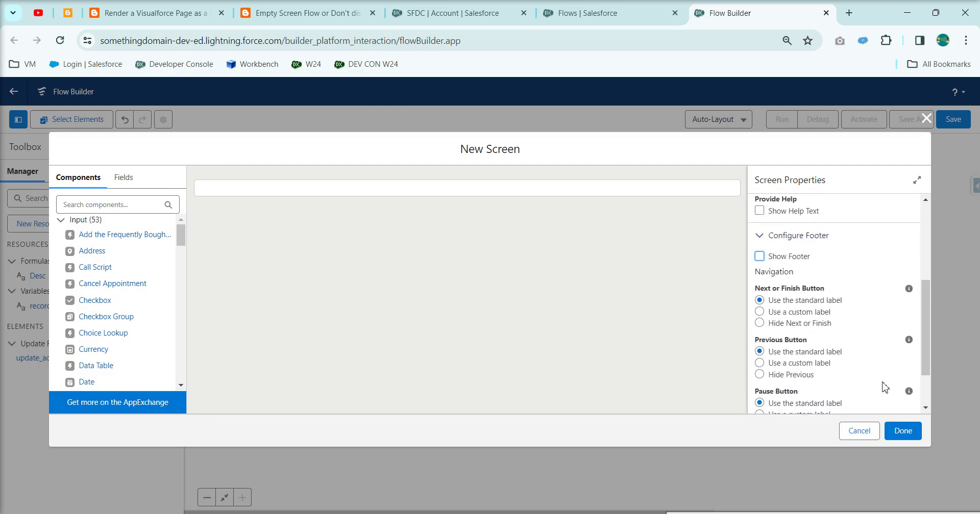
left_click(903, 431)
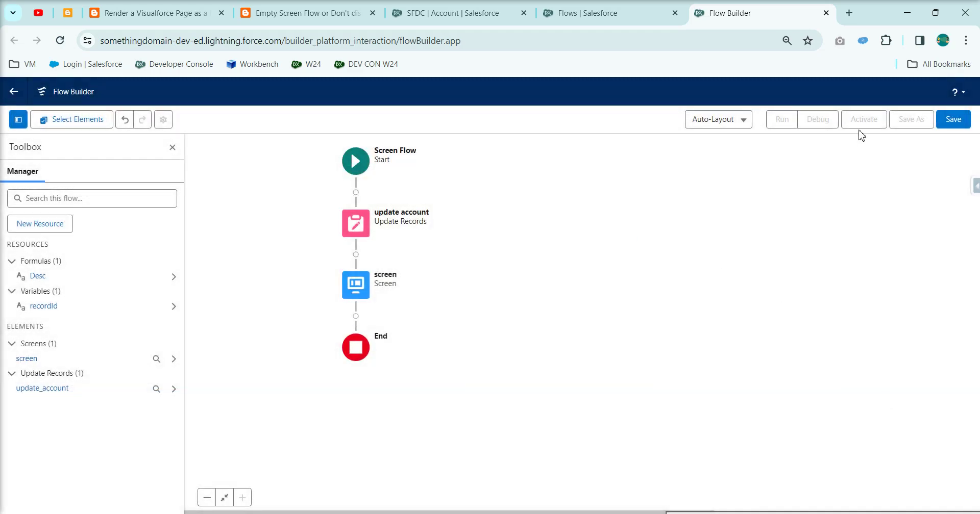
- Save the flow with the label "Empty Screen Flow with Action in Backend", activate it and dismiss the issues list
left_click(953, 119)
left_click(436, 269)
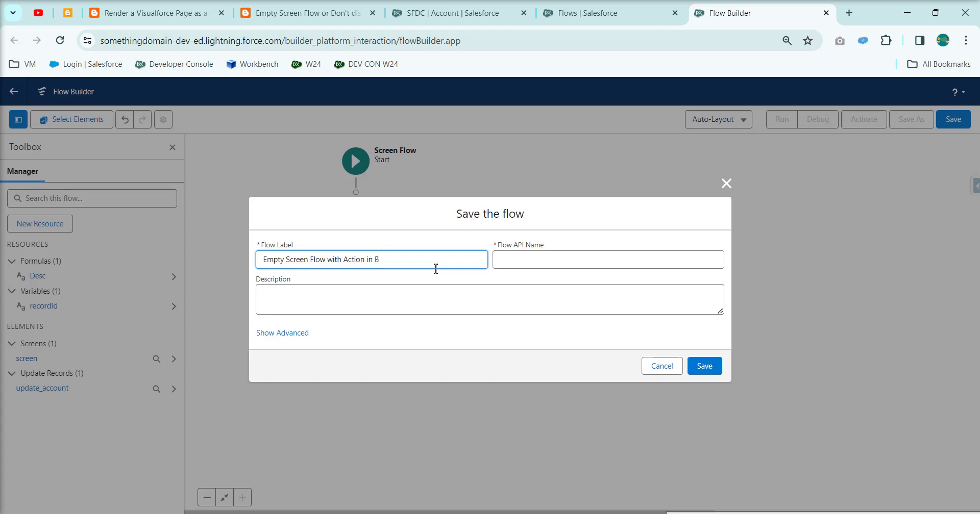
left_click(590, 304)
left_click(713, 368)
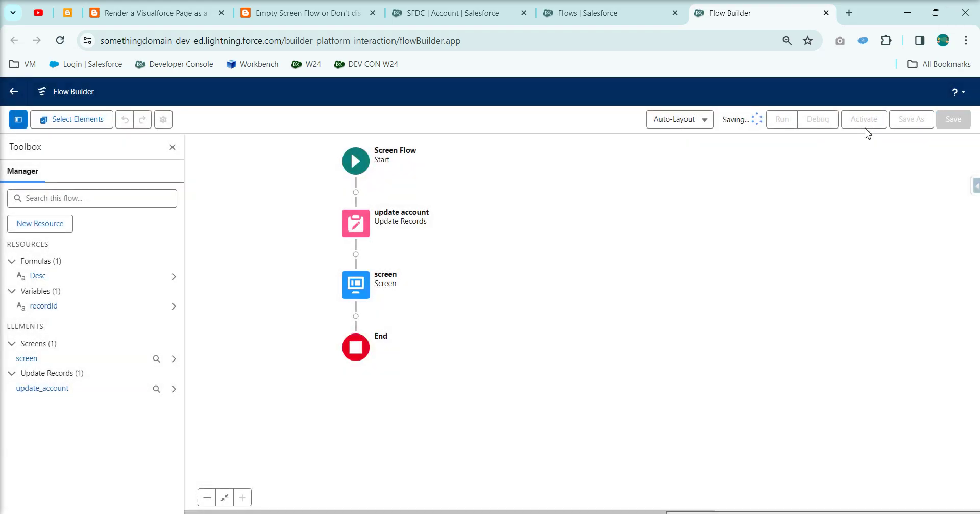
left_click(861, 122)
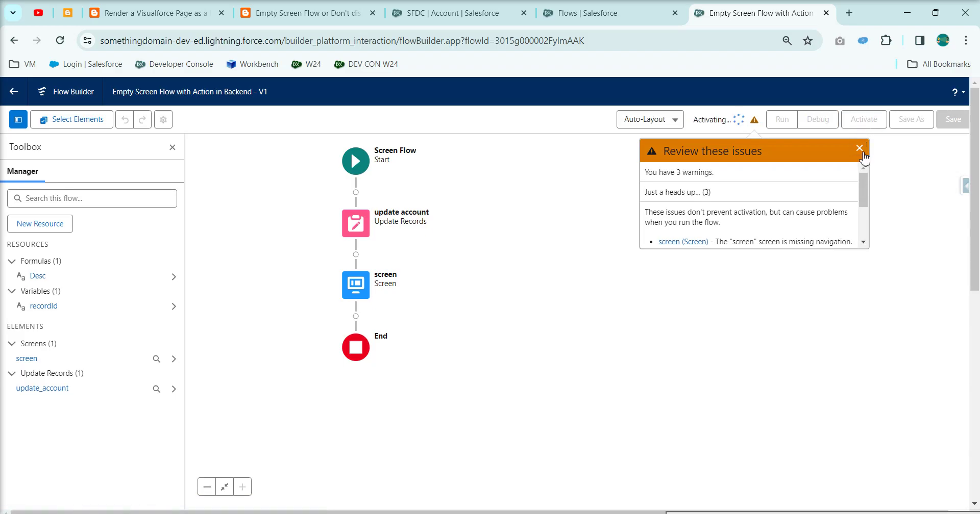
left_click(860, 148)
- Switch to the SFDC account record and open its page for editing in Lightning App Builder
left_click(444, 13)
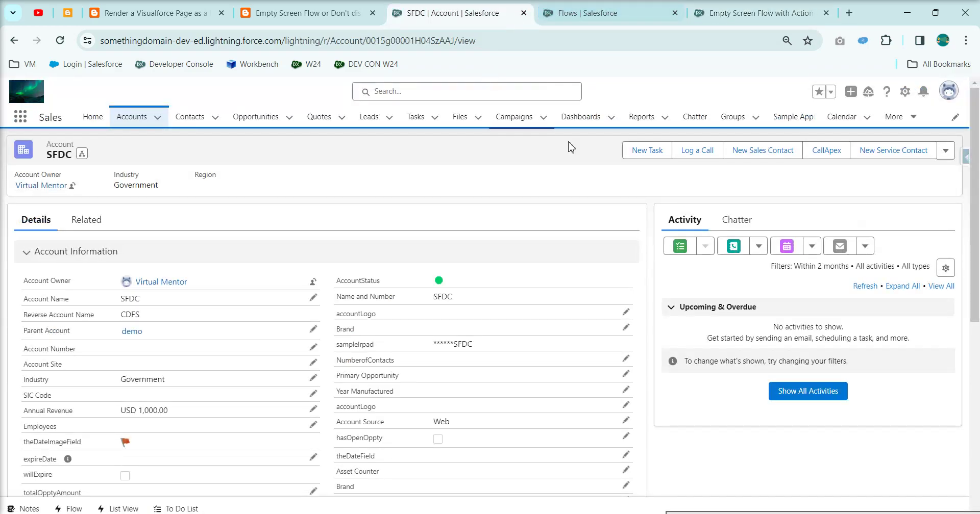
left_click(905, 91)
left_click(878, 228)
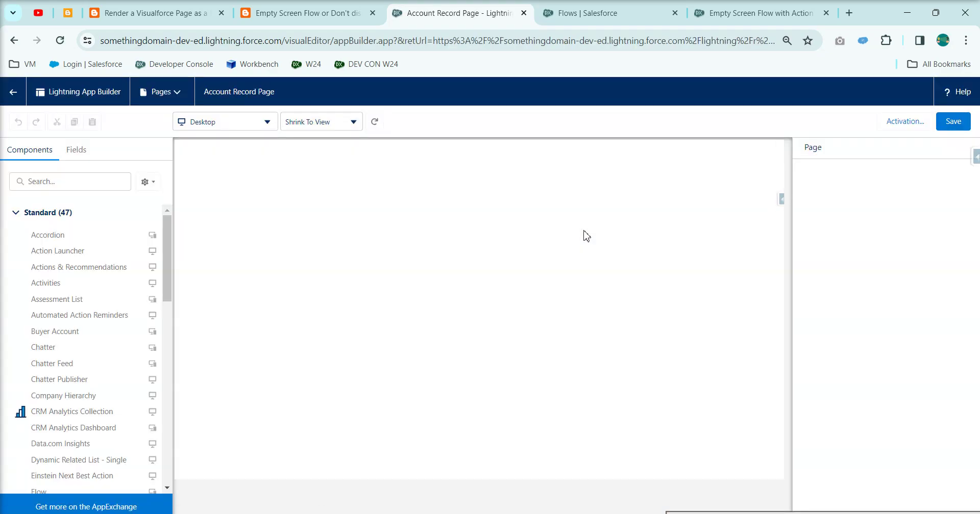
- Add a standard Flow component to the page's right sidebar region, above the All Accounts chart
left_click(80, 180)
type("flow")
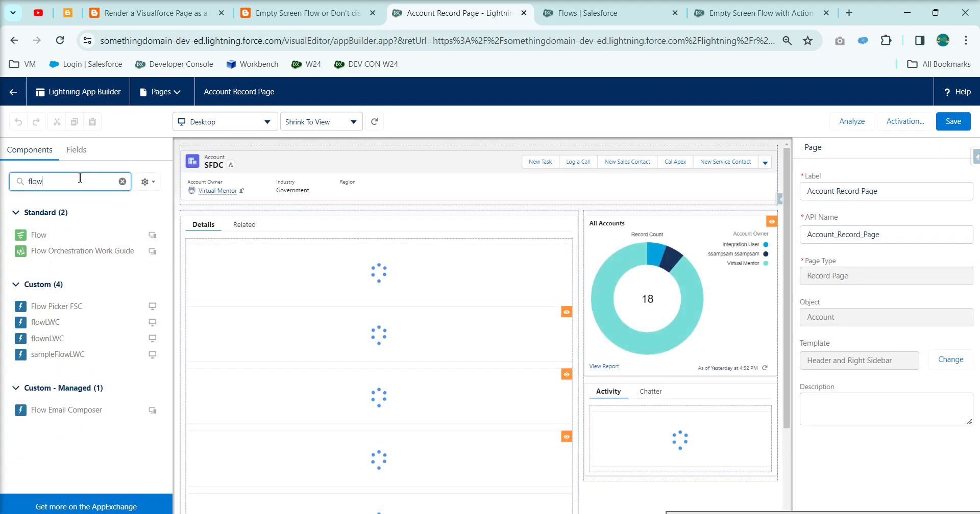
left_click(67, 238)
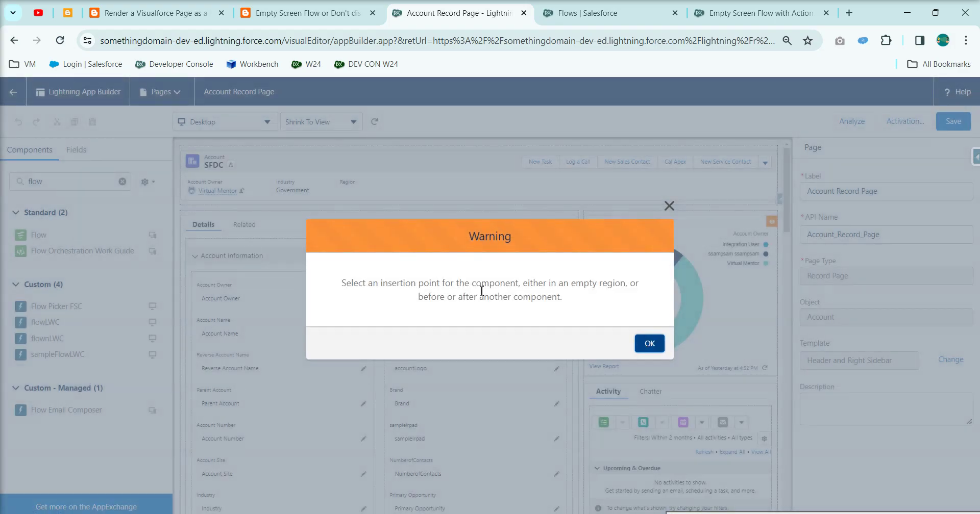
left_click(651, 345)
left_click_drag(32, 236, 582, 223)
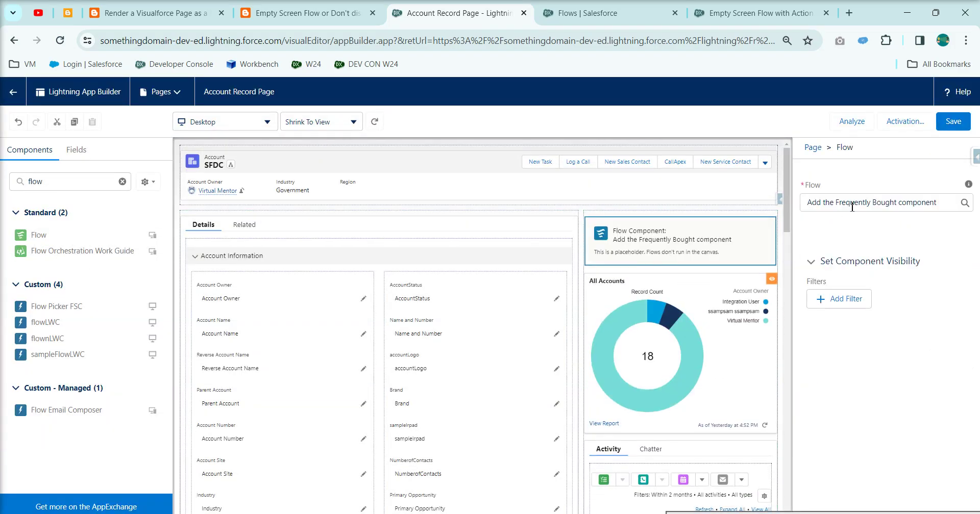
- Set the component's flow to "Empty Screen Flow with Action in Backend" and pass the record ID into its recordId variable
left_click(855, 241)
key("ctrl+a")
key("BackSpace")
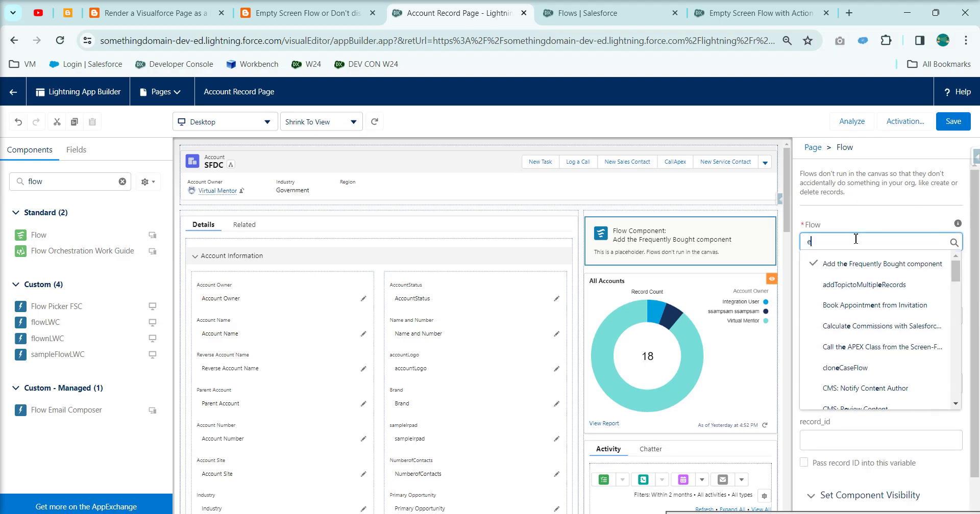
type("empty")
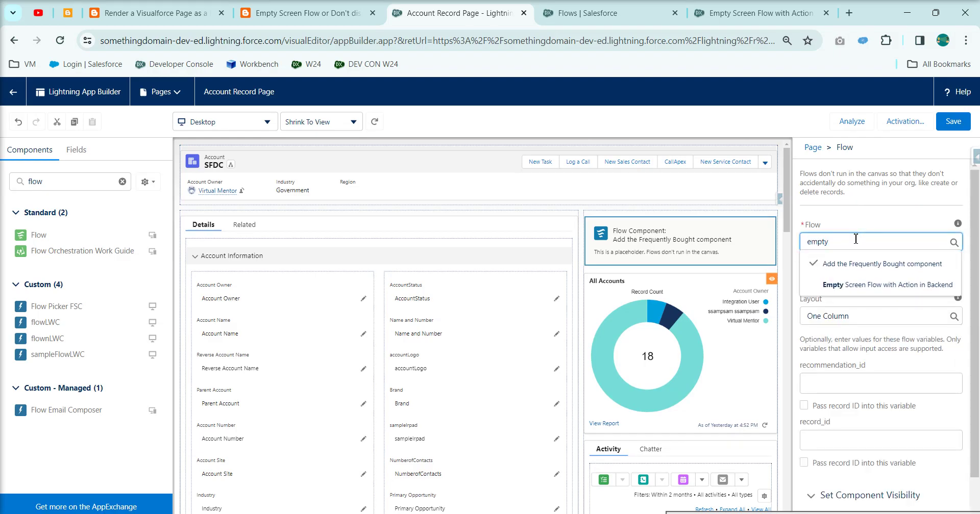
left_click(870, 285)
left_click(814, 408)
- Save the Account Record Page and go back to the SFDC account record once saving has finished
left_click(950, 124)
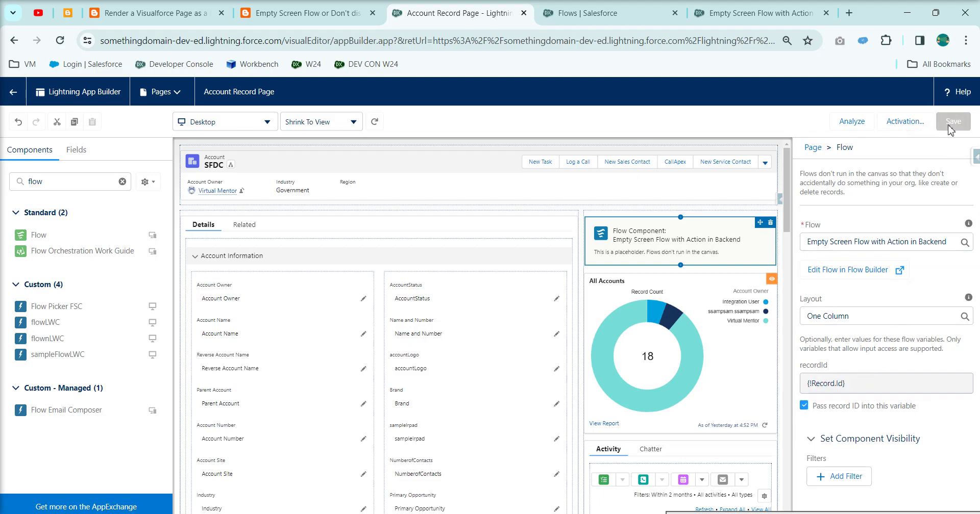
left_click(10, 94)
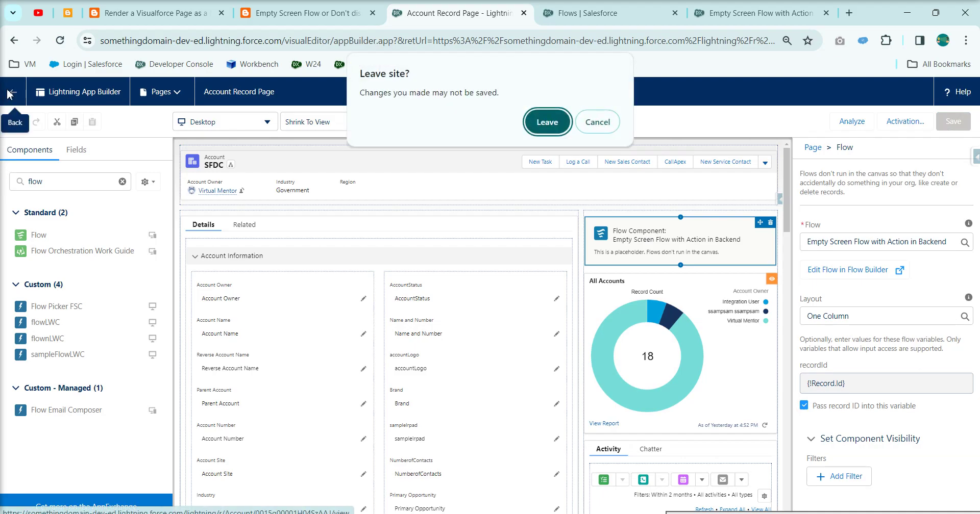
left_click(598, 123)
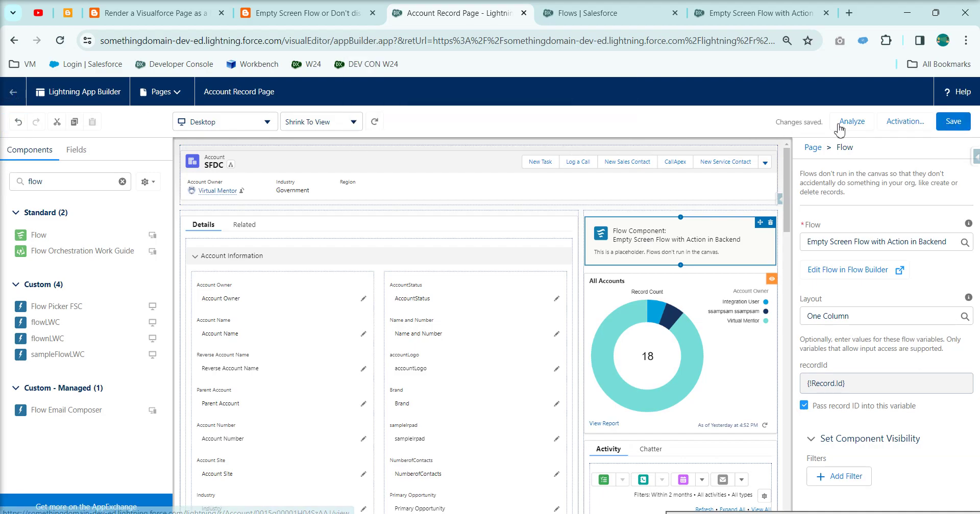
left_click(11, 95)
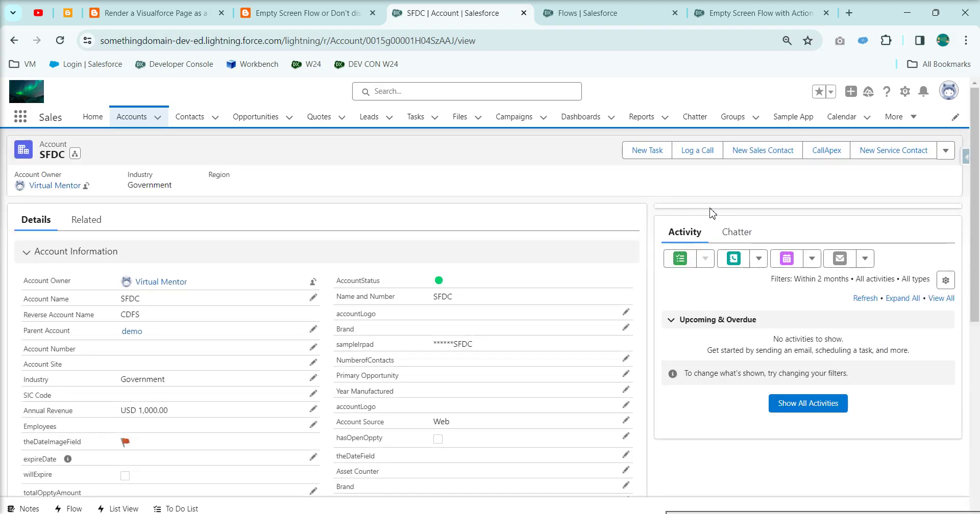
- Check the SFDC account's Description on its record page and in Salesforce Inspector's all-data view, filtered by "des"
scroll(306, 312, "down", 5)
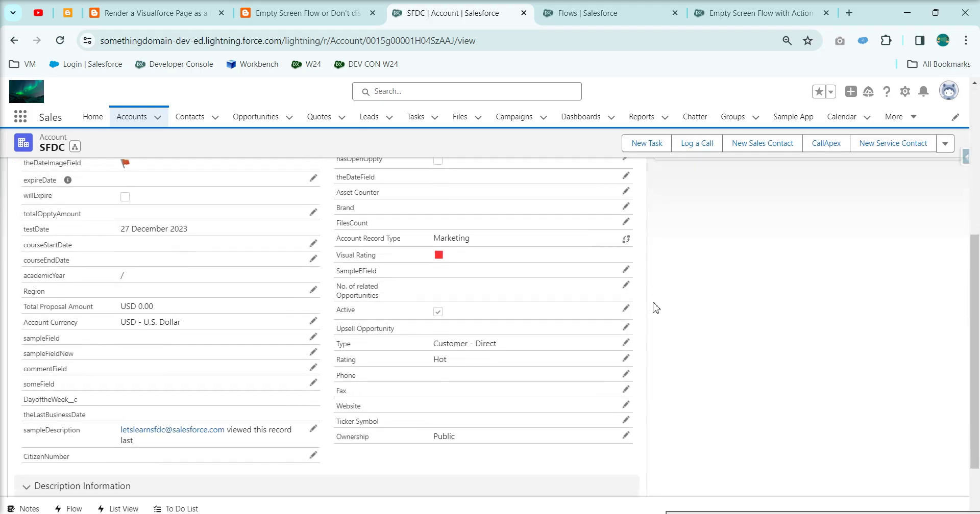
scroll(656, 308, "down", 2)
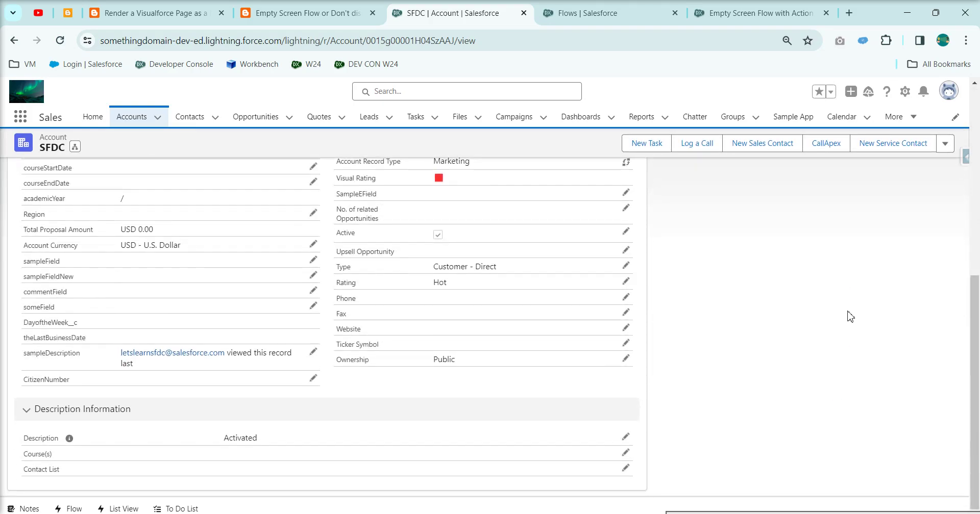
scroll(850, 316, "up", 8)
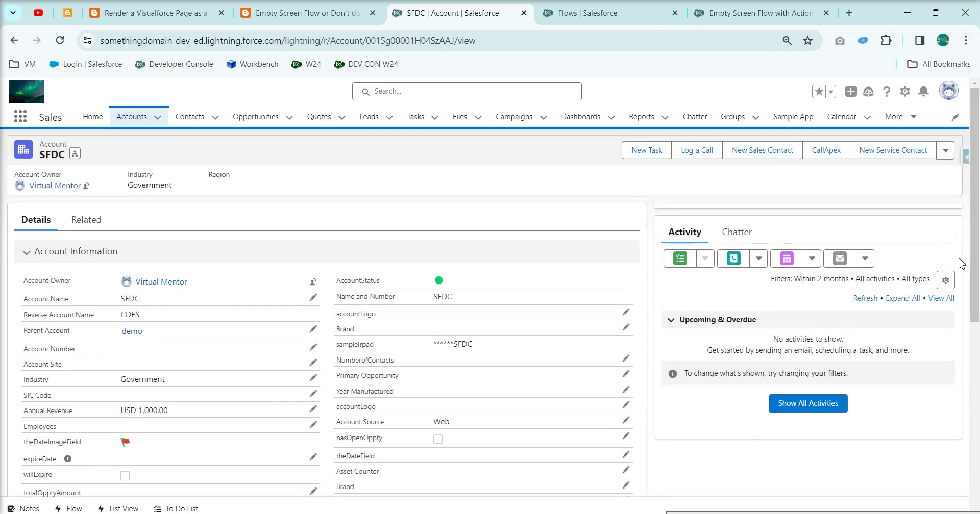
left_click(965, 157)
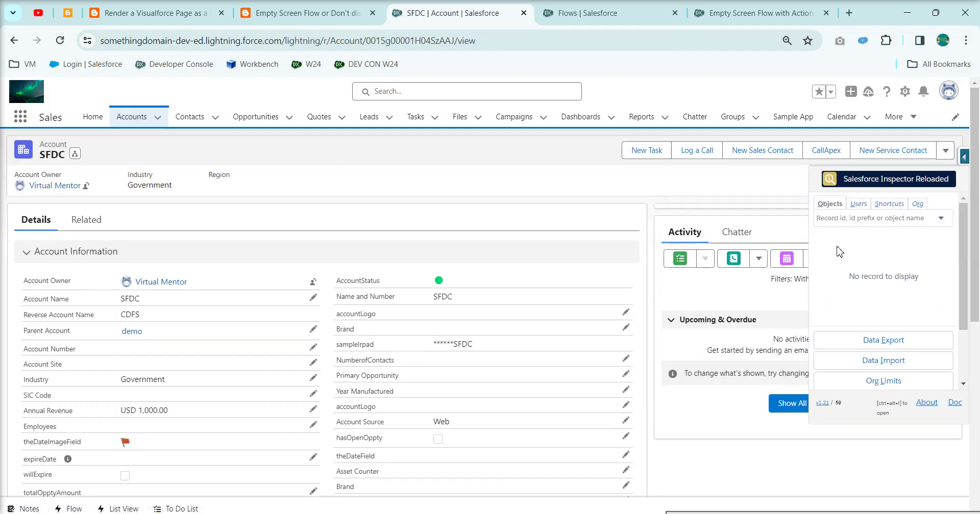
left_click(880, 338)
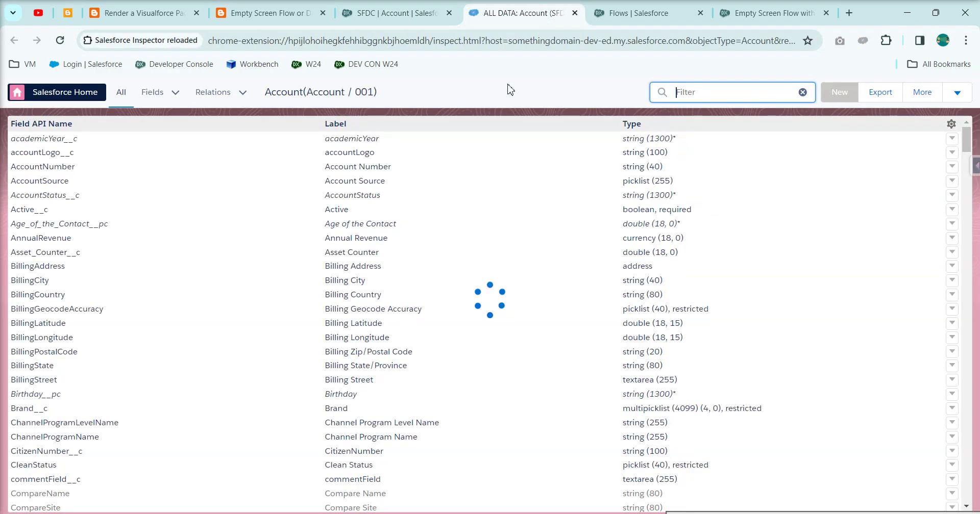
left_click(627, 87)
type("des")
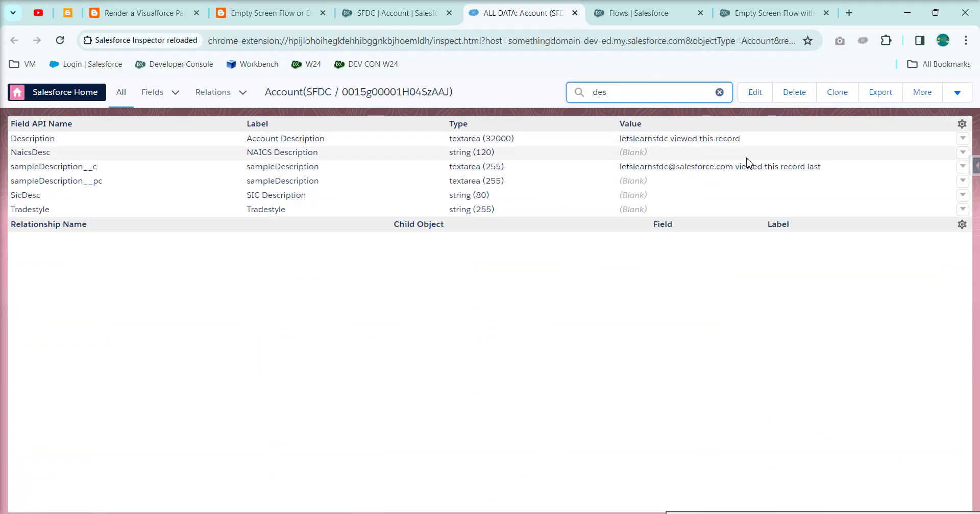
left_click_drag(741, 138, 622, 141)
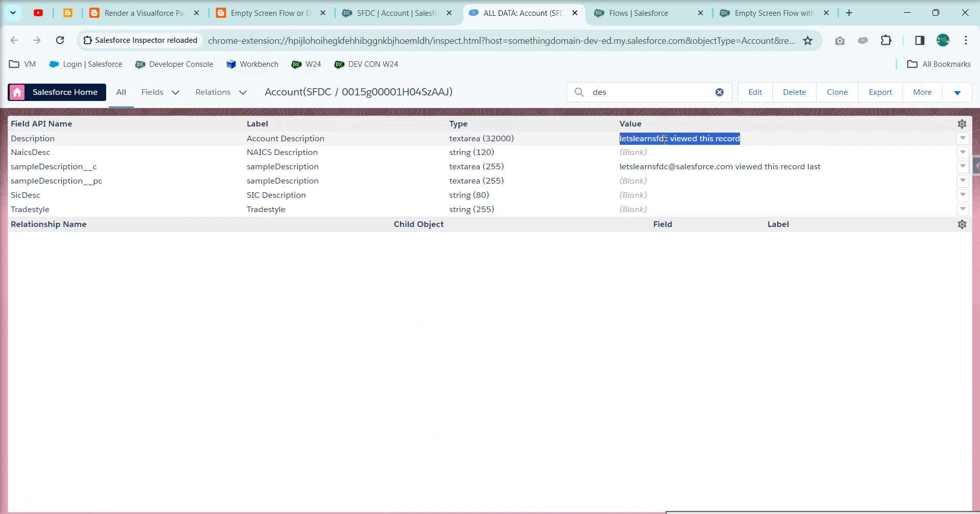
left_click_drag(325, 138, 240, 140)
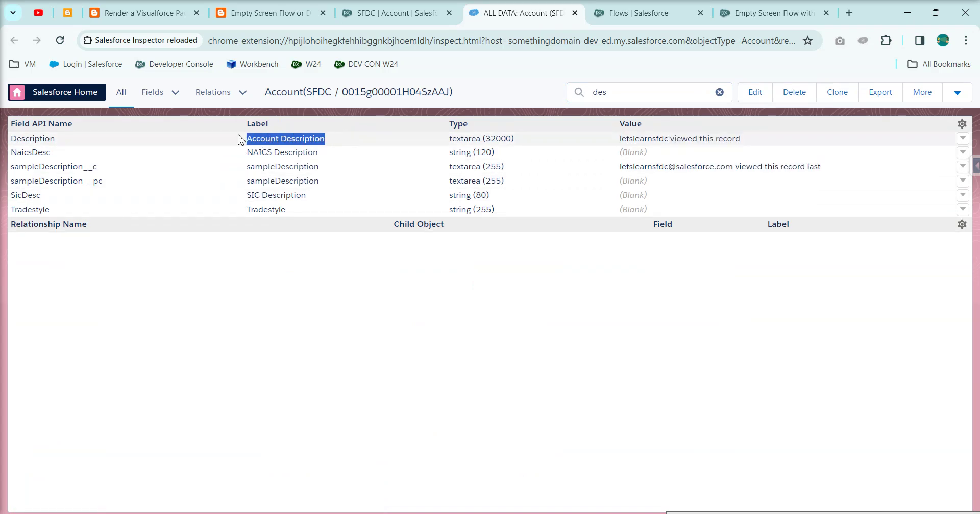
- Reopen the SFDC account's page for editing and remove the sampleDescription field from the Account Information section
left_click(391, 13)
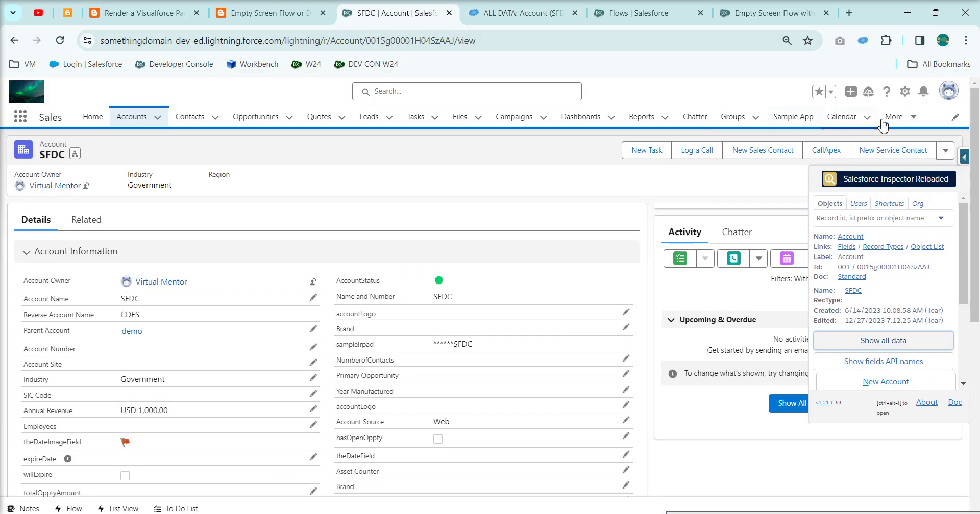
left_click(904, 93)
left_click(861, 222)
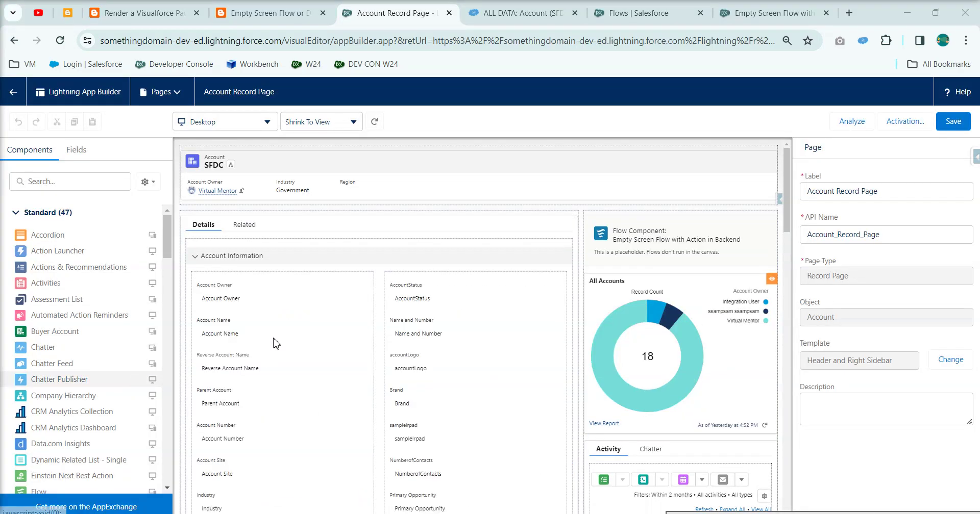
scroll(307, 365, "down", 4)
scroll(332, 402, "down", 6)
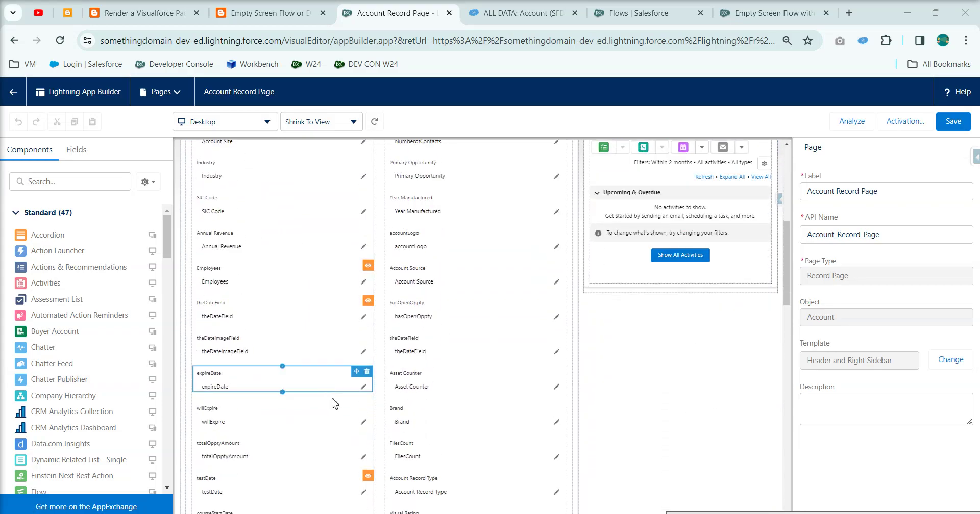
left_click(332, 398)
left_click(331, 289)
left_click(367, 267)
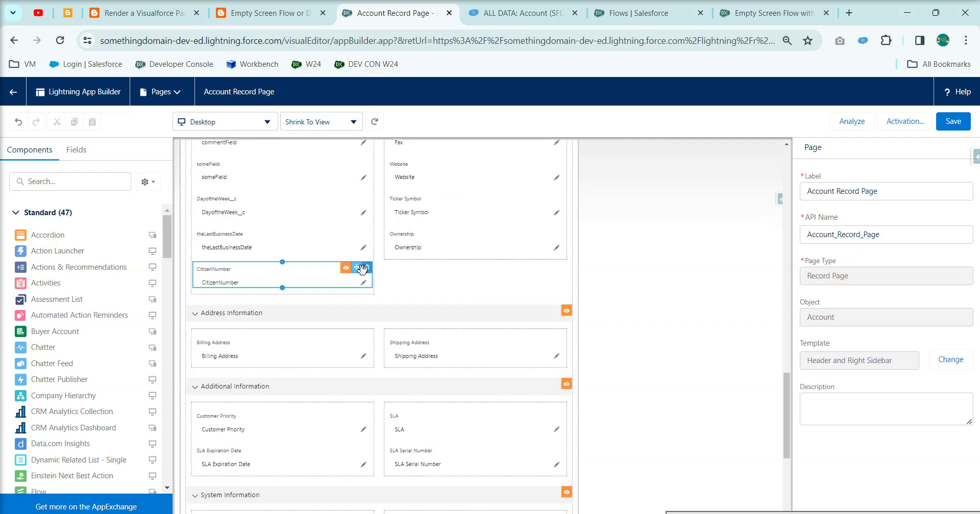
- Add the Description field below Ownership in Account Information with Read-Only behavior, and save the page
type("acc")
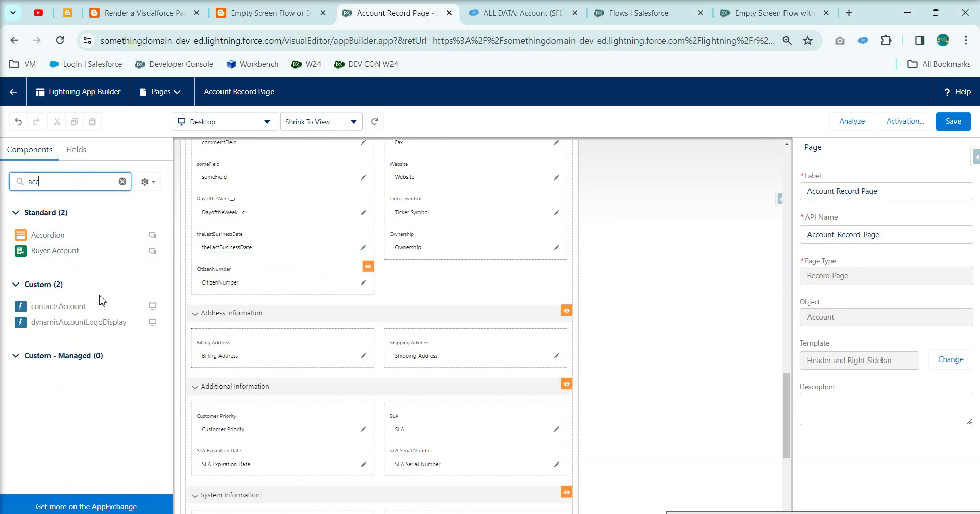
left_click(76, 150)
left_click(72, 182)
type("desc")
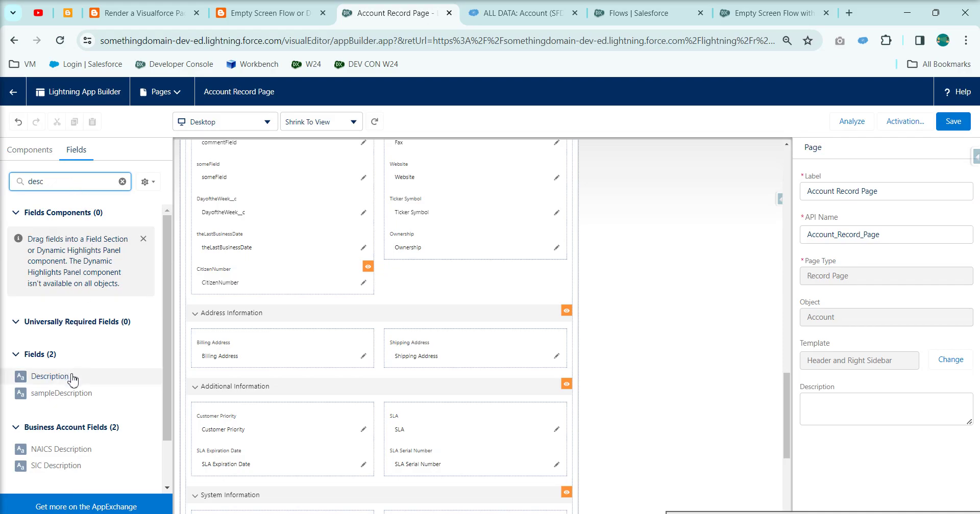
left_click_drag(78, 382, 424, 253)
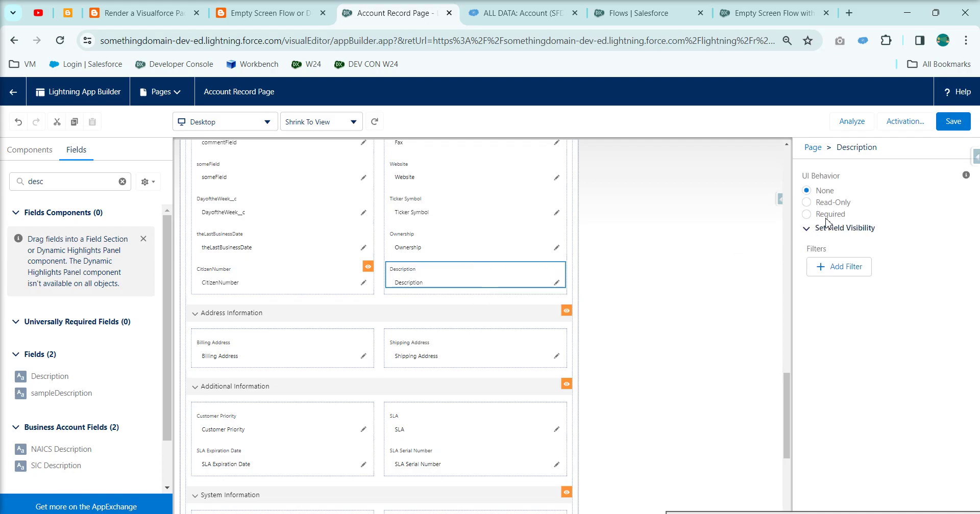
left_click(807, 202)
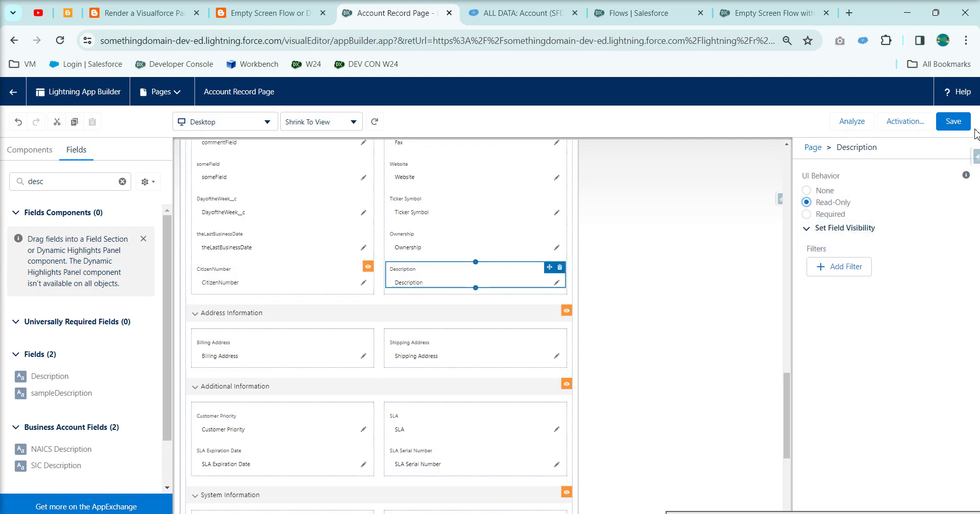
left_click(956, 124)
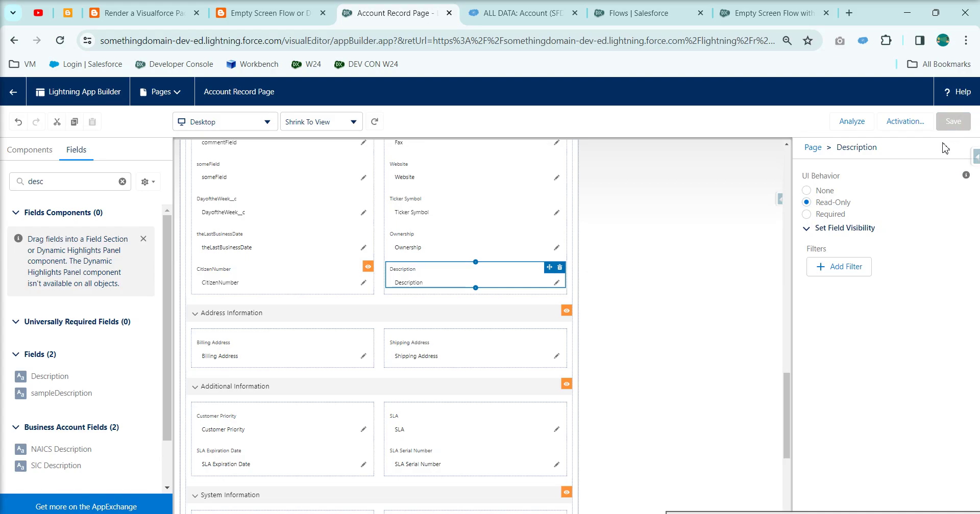
- Return to the SFDC account record and check the Description field below Ownership
left_click(12, 96)
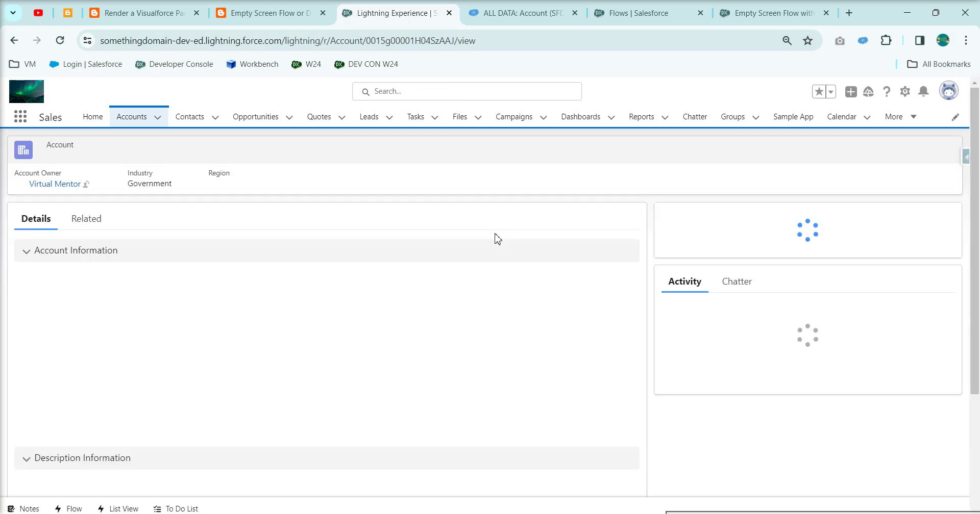
scroll(495, 255, "down", 10)
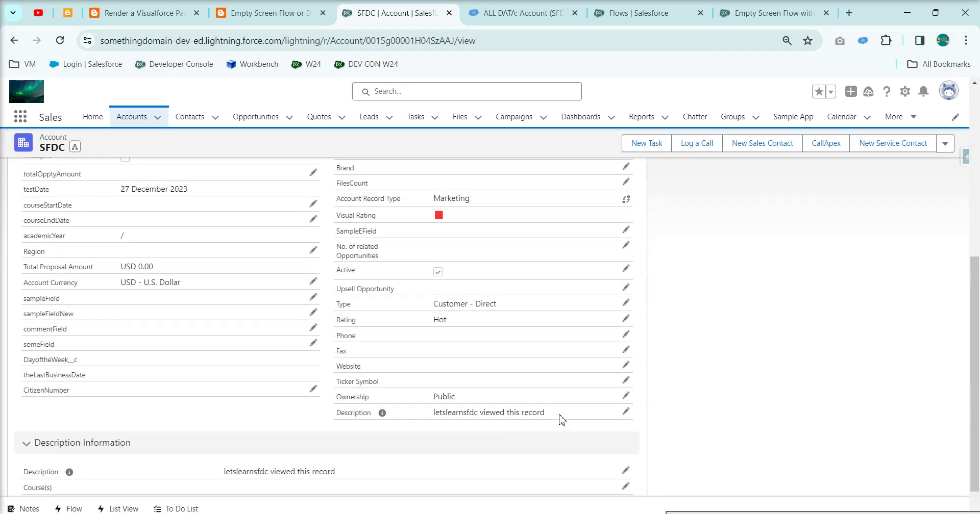
left_click_drag(562, 420, 418, 422)
- Open the sampleName account from the Accounts list in a new tab and check its Description field
left_click(143, 121)
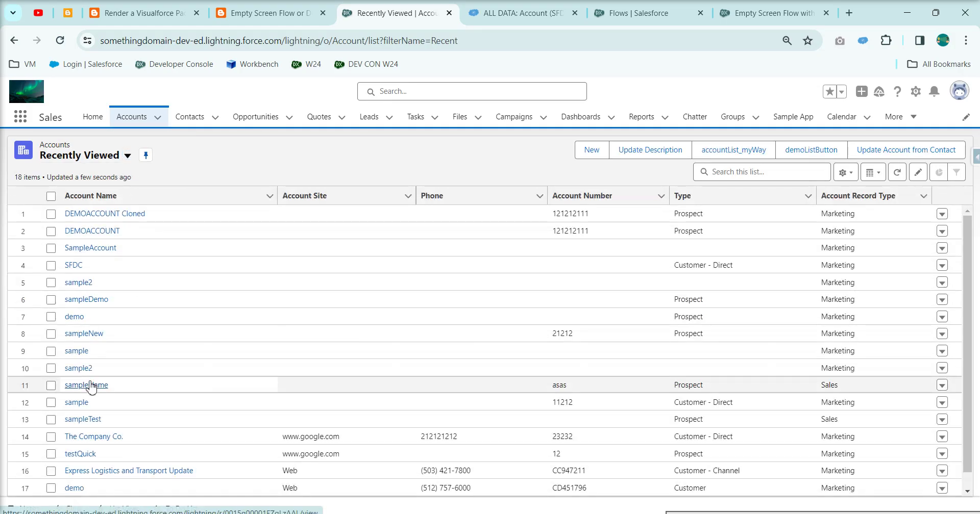
middle_click(95, 389)
left_click(559, 26)
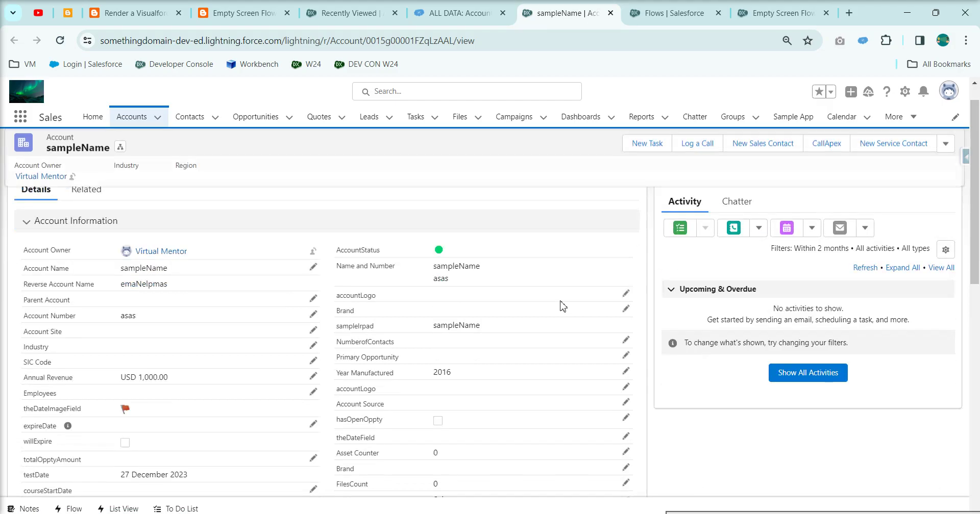
scroll(562, 304, "down", 5)
left_click_drag(556, 429, 406, 434)
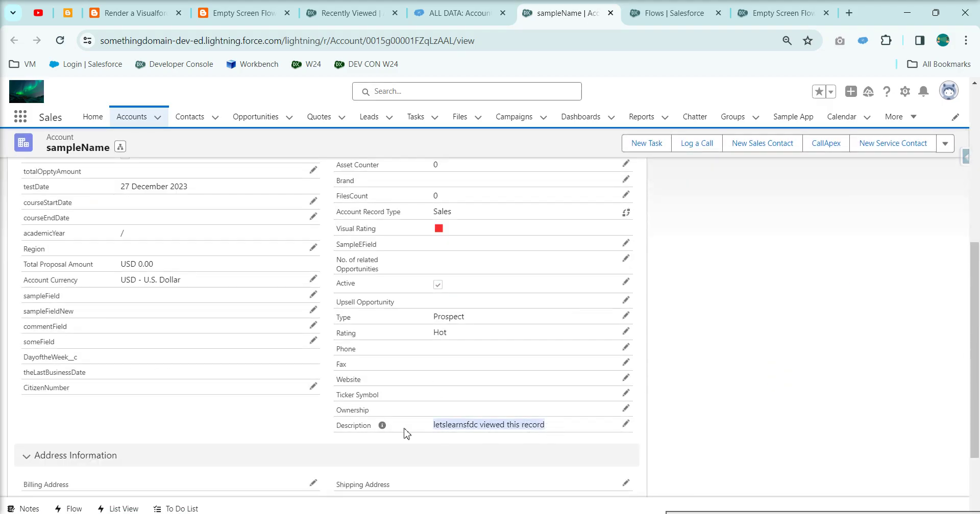